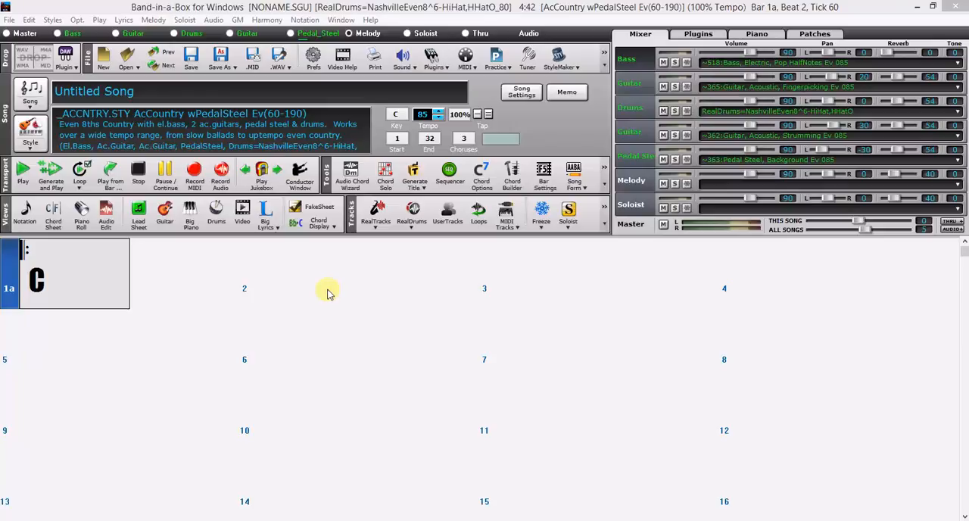
Examine the MIDI and audio driver setup, then close it without making changes
{"action": "left_click", "coordinate": [77, 22]}
{"action": "left_click", "coordinate": [75, 33]}
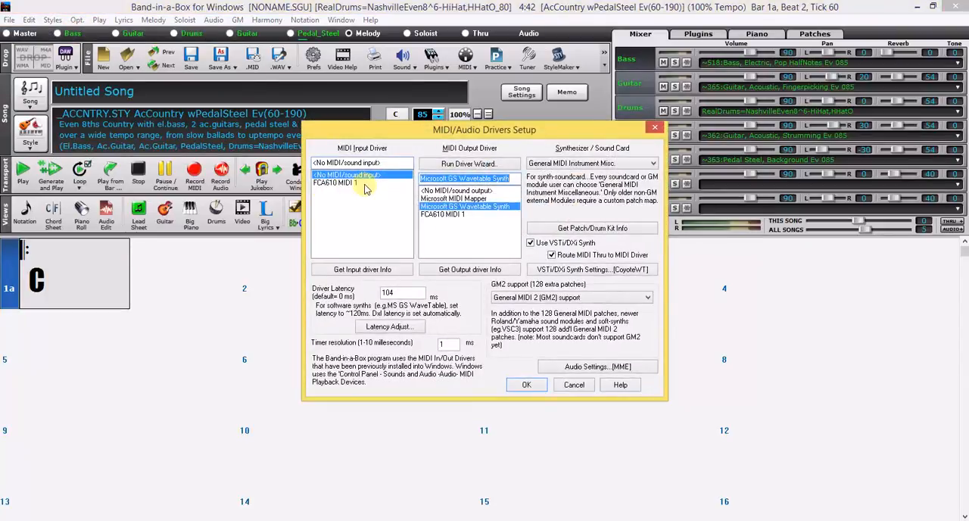
{"action": "left_click", "coordinate": [574, 385]}
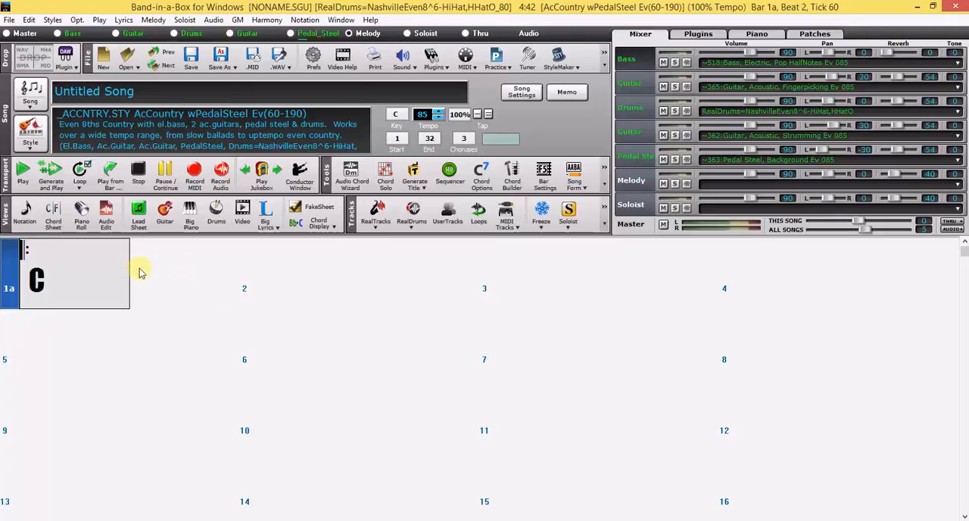
Open the notation view of the melody and switch the staff to Editable Mode
{"action": "left_click", "coordinate": [27, 212]}
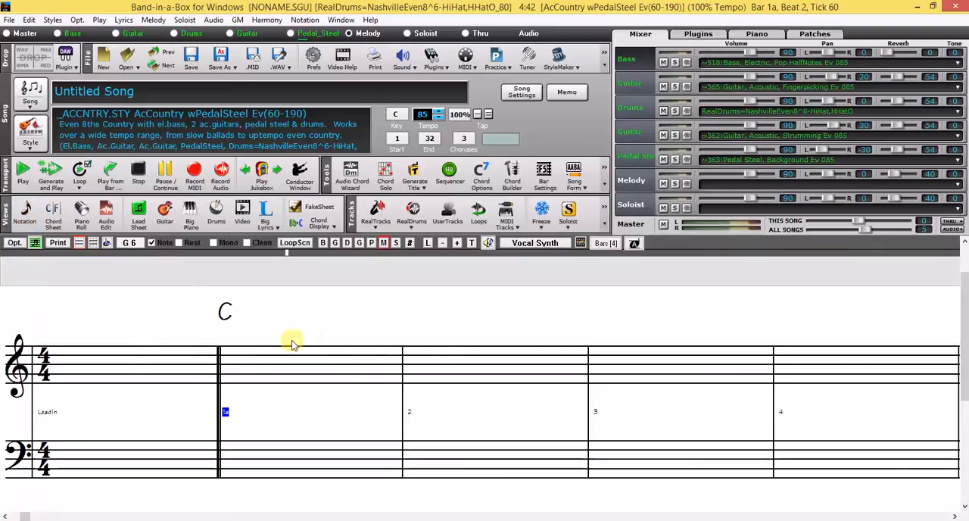
{"action": "left_click", "coordinate": [92, 244]}
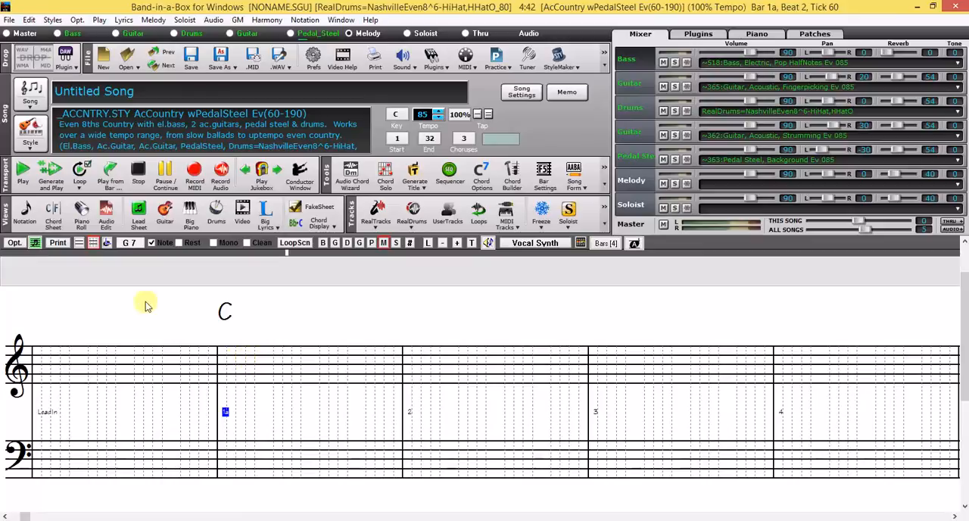
Turn on Triplet Resolution (Swing) in the notation options
{"action": "left_click", "coordinate": [15, 243]}
{"action": "left_click", "coordinate": [28, 46]}
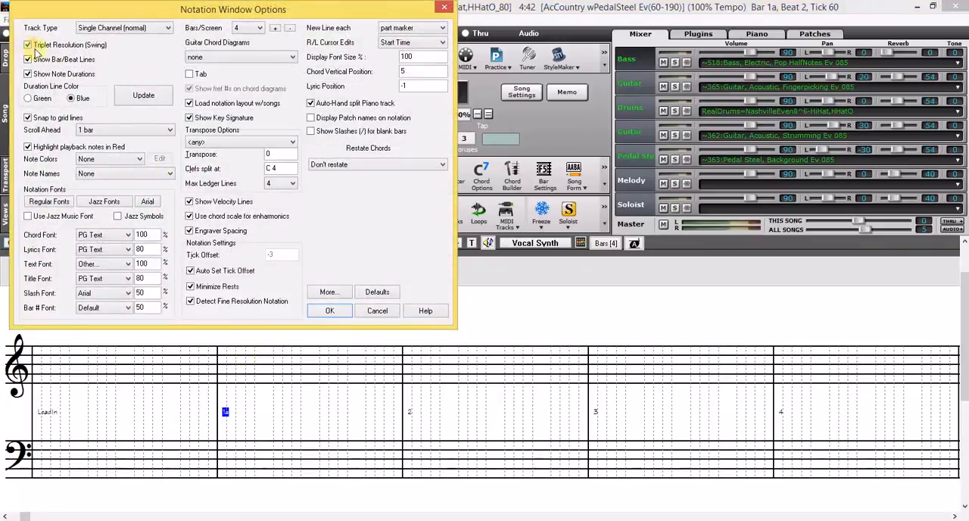
{"action": "left_click", "coordinate": [329, 312]}
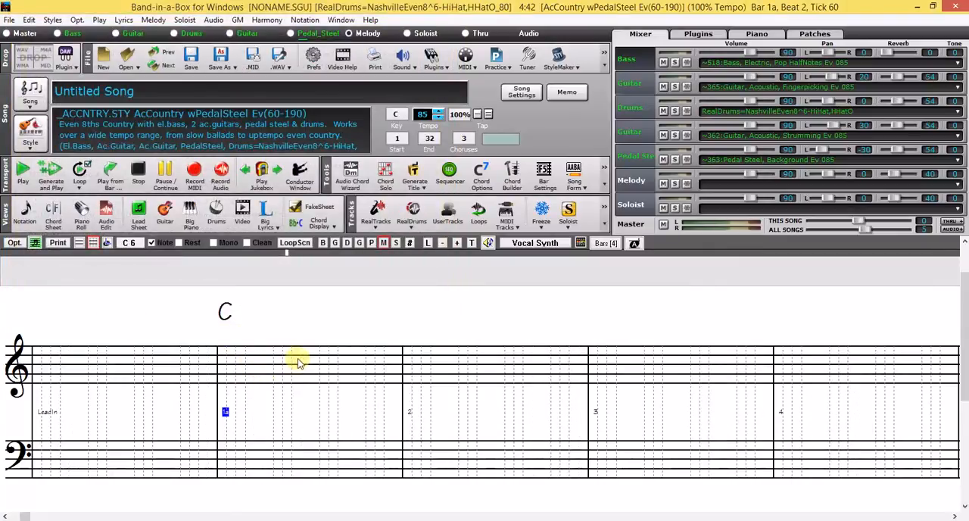
Turn Triplet Resolution (Swing) back off in the notation options
{"action": "left_click", "coordinate": [35, 243]}
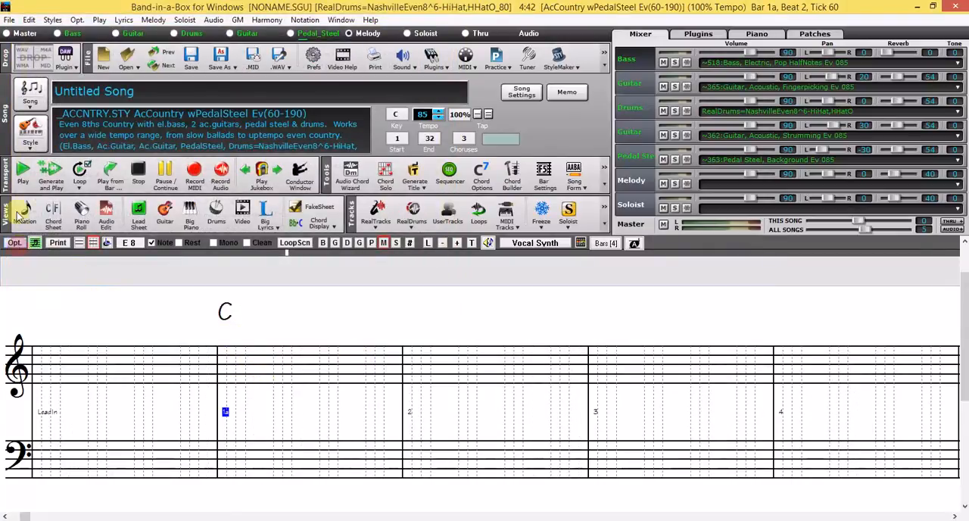
{"action": "left_click", "coordinate": [30, 45]}
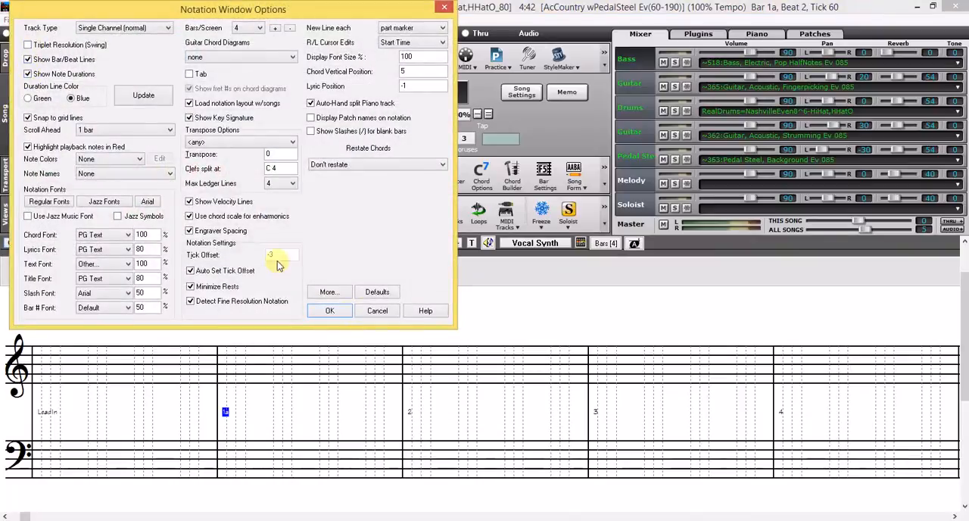
{"action": "left_click", "coordinate": [334, 314]}
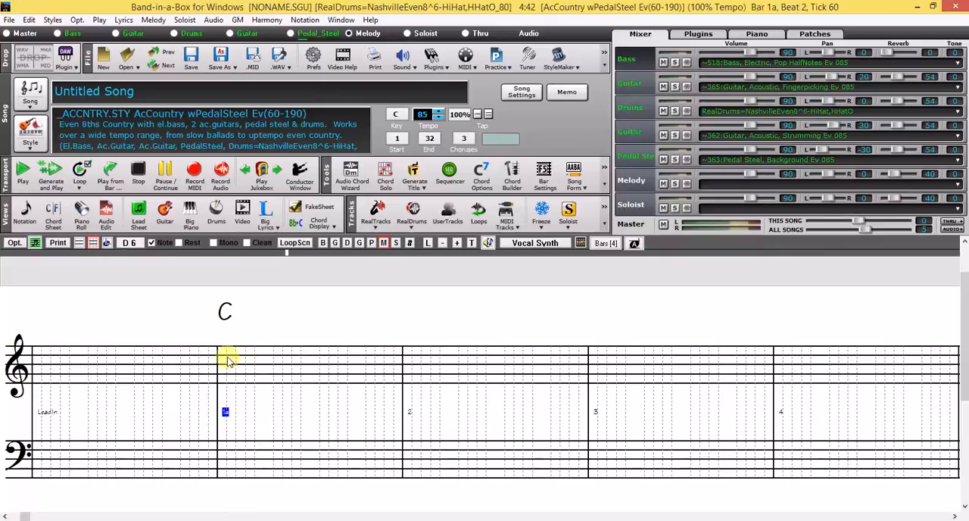
Enter D6 on beat 1, B5 on beat 2 and a rest on beat 3 of bar 1
{"action": "left_click", "coordinate": [228, 360]}
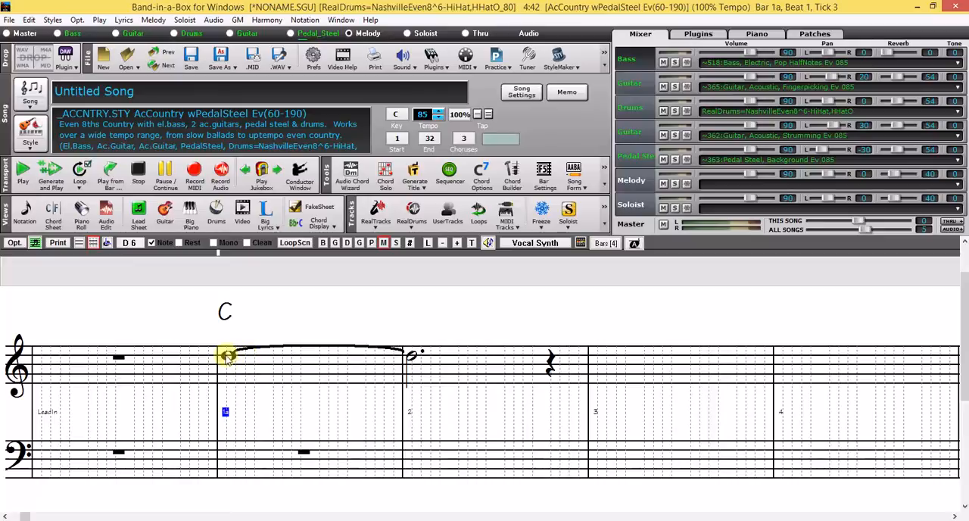
{"action": "left_click", "coordinate": [275, 368]}
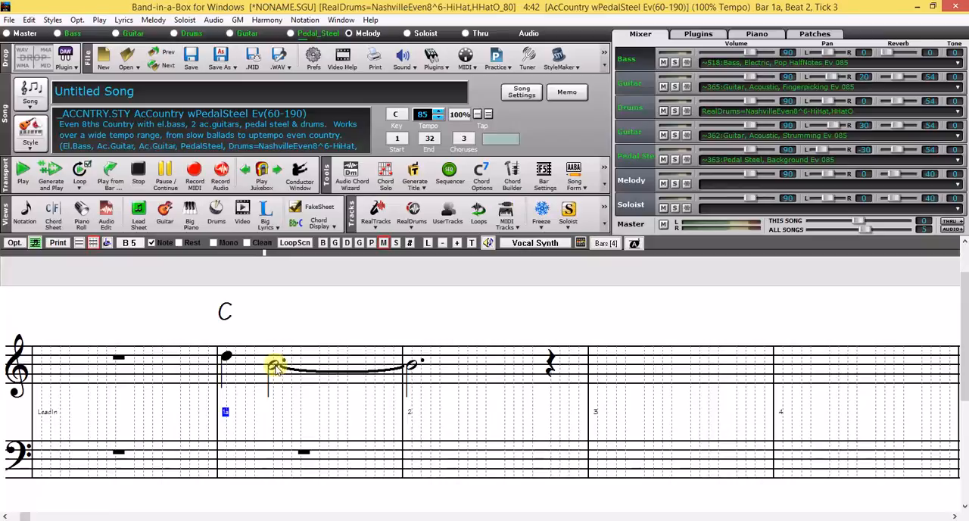
{"action": "left_click", "coordinate": [179, 243]}
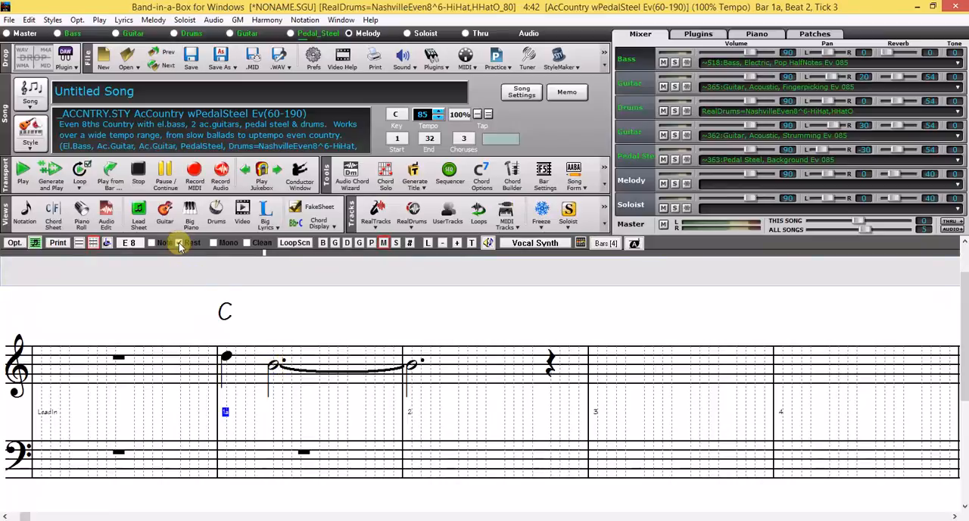
{"action": "left_click", "coordinate": [321, 371]}
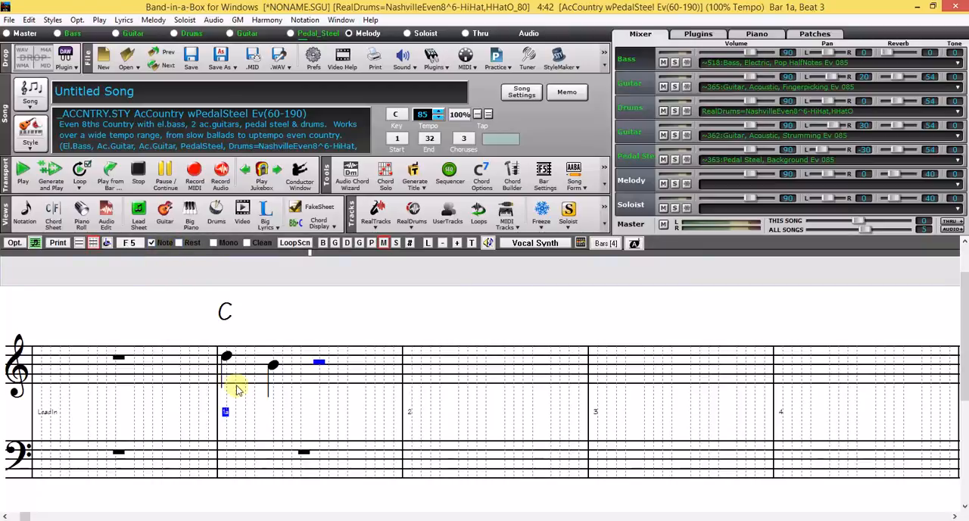
Replace the rest on beat 3 of bar 1 with a C6 note and add another C6 on beat 1 of bar 2
{"action": "left_click", "coordinate": [319, 368]}
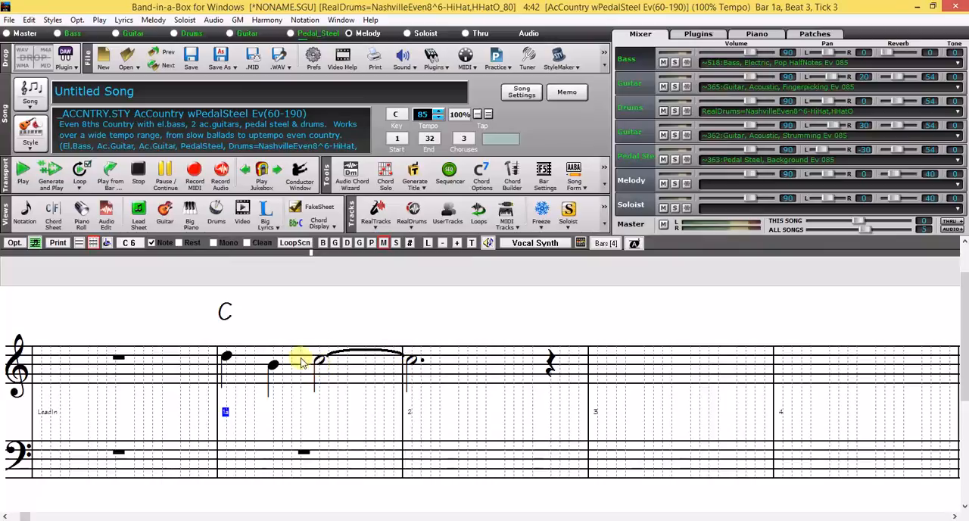
{"action": "left_click", "coordinate": [410, 362]}
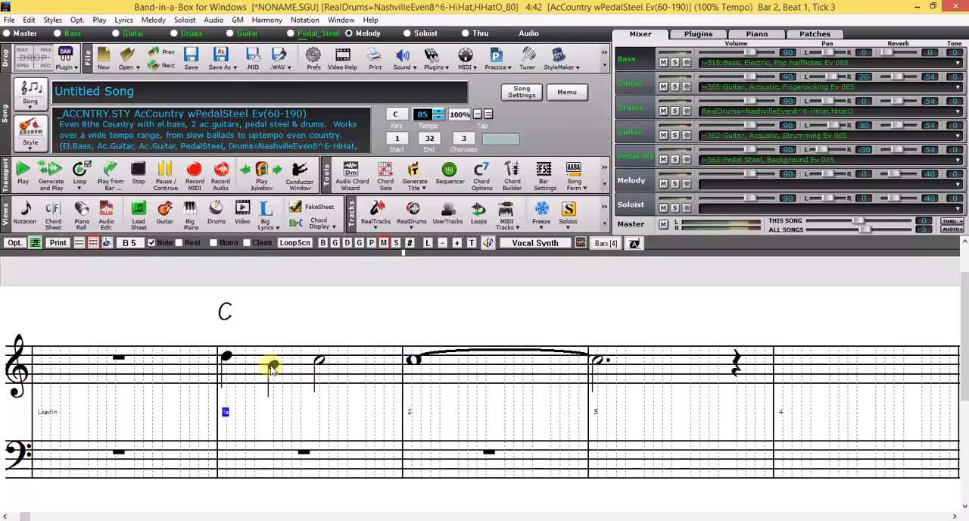
Replace the B5 note on beat 2 of bar 1 with a rest, accepting the nearby-note warning
{"action": "left_click", "coordinate": [179, 242]}
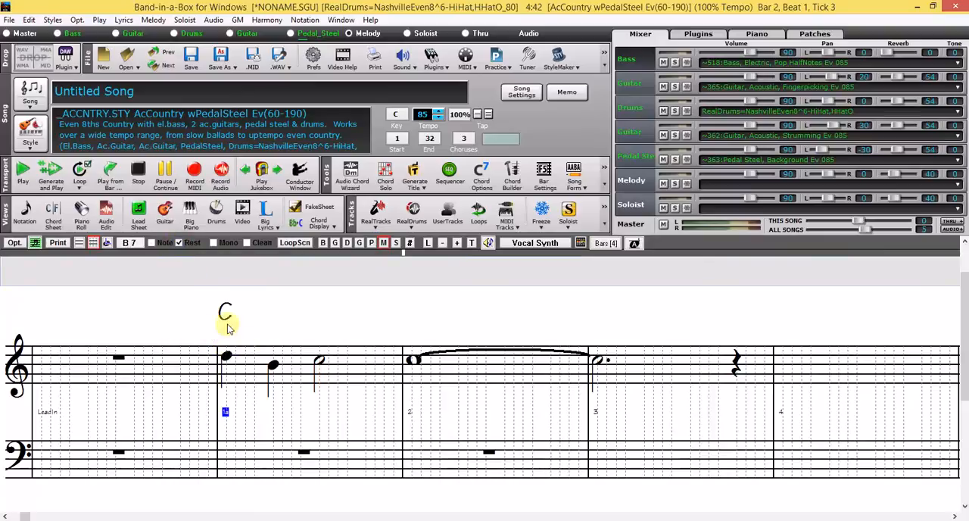
{"action": "left_click", "coordinate": [272, 364]}
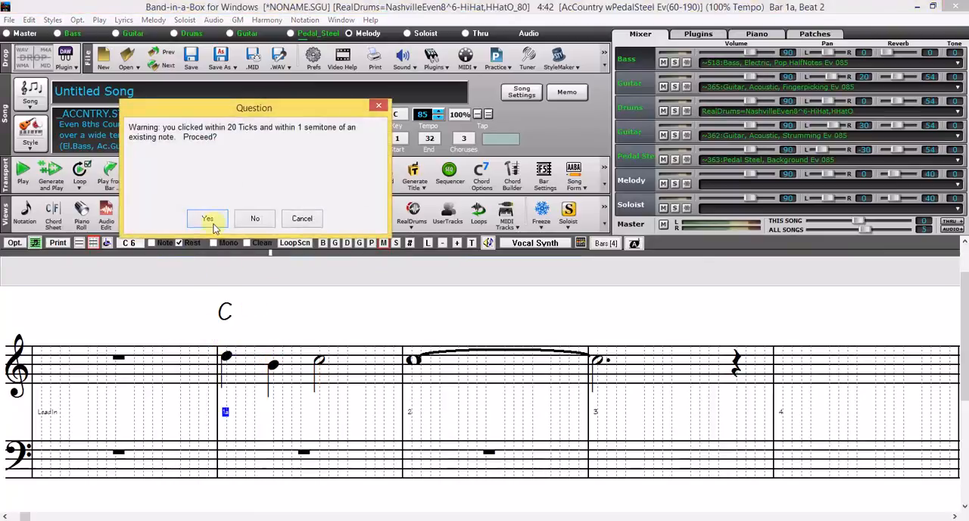
{"action": "left_click", "coordinate": [210, 219]}
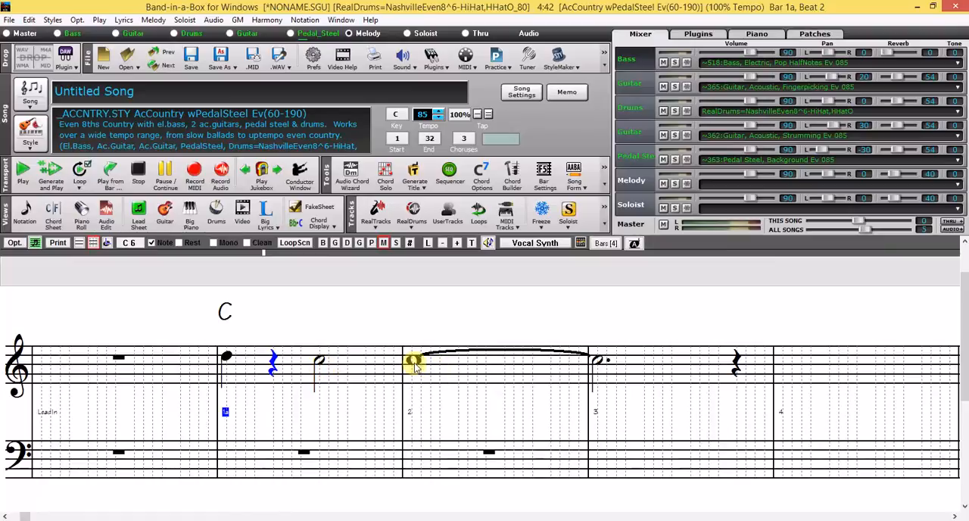
Replace the C6 note on beat 3 of bar 1 with an A-flat 5
{"action": "left_click", "coordinate": [322, 363]}
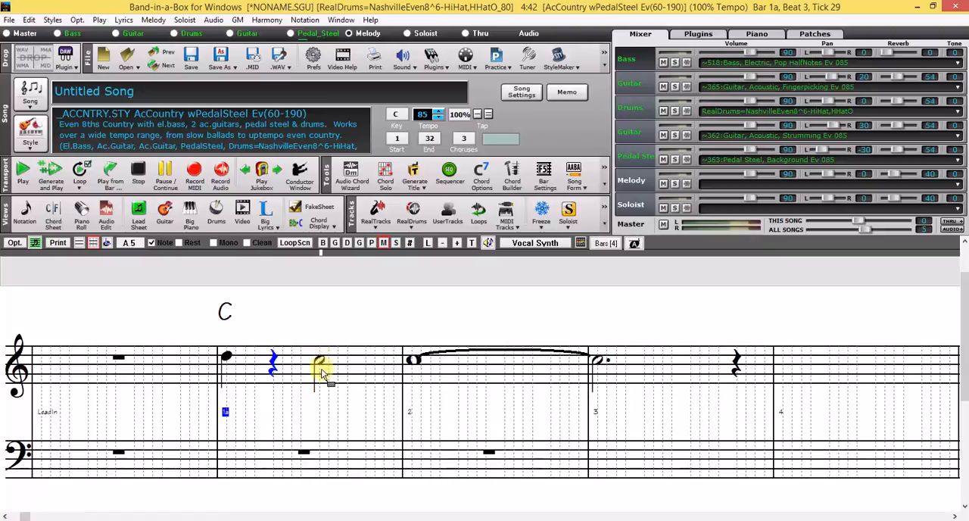
{"action": "left_click", "coordinate": [322, 377]}
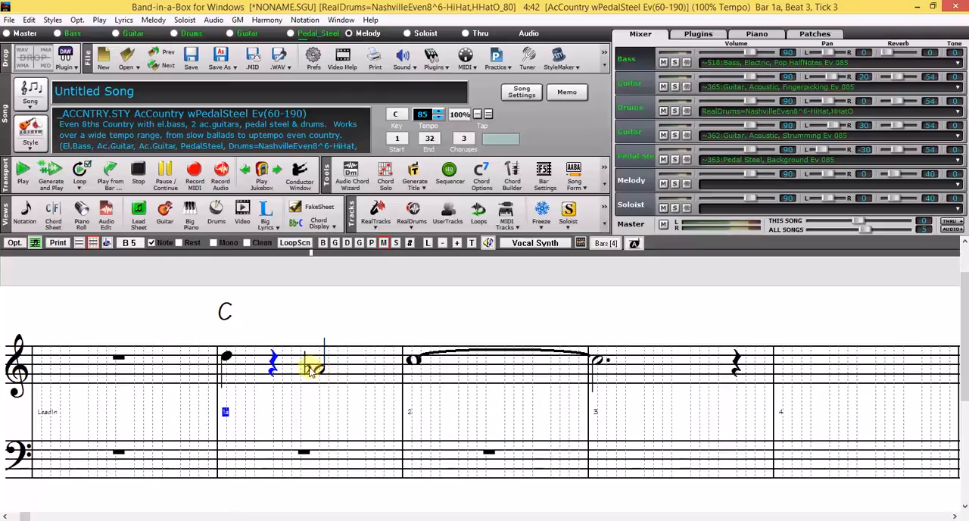
Set Force Accidental to Sharp for the A-flat on beat 3 of bar 1 and return the staff to Notation Mode
{"action": "right_click", "coordinate": [320, 372]}
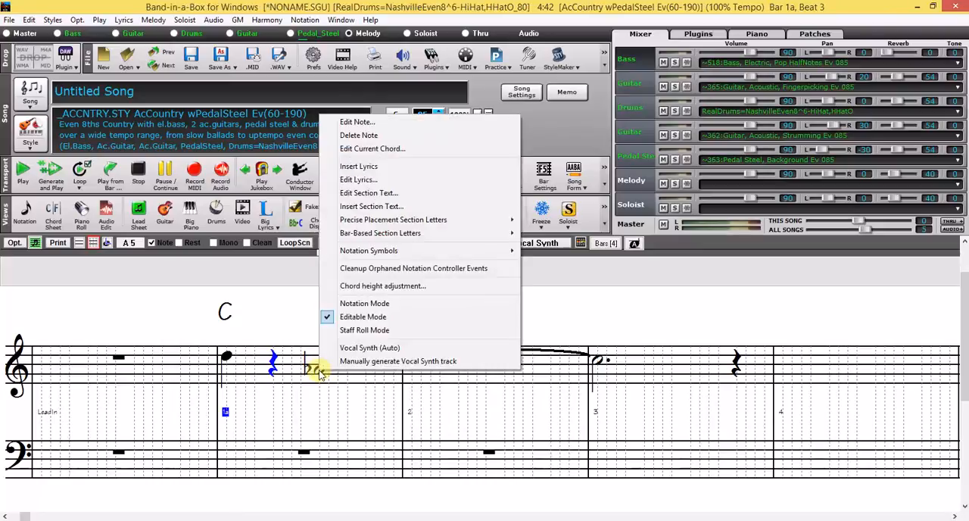
{"action": "left_click", "coordinate": [345, 123]}
{"action": "left_click", "coordinate": [272, 100]}
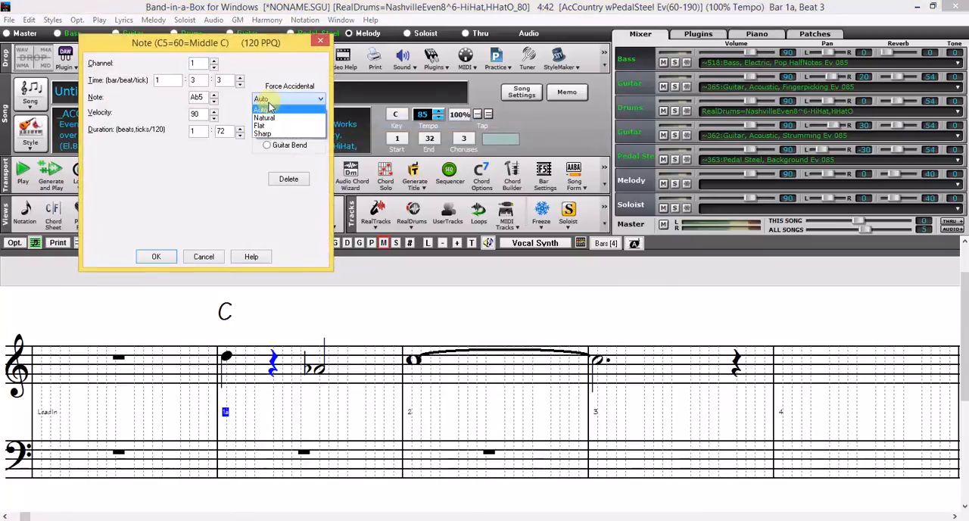
{"action": "left_click", "coordinate": [264, 134]}
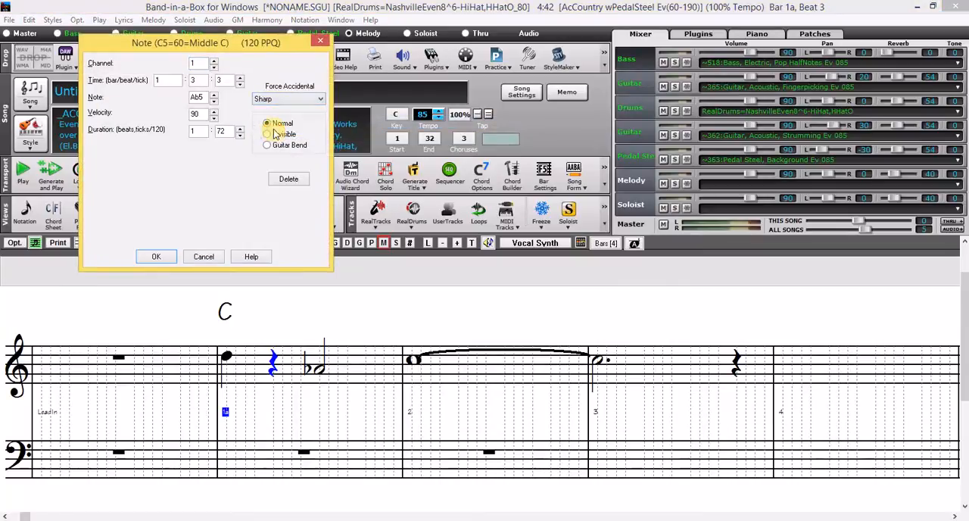
{"action": "left_click", "coordinate": [156, 258]}
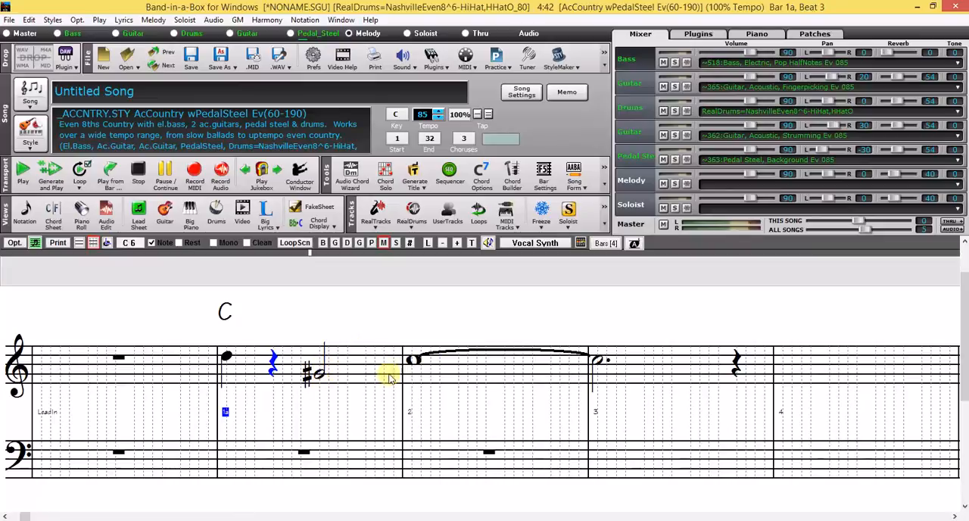
{"action": "left_click", "coordinate": [79, 244]}
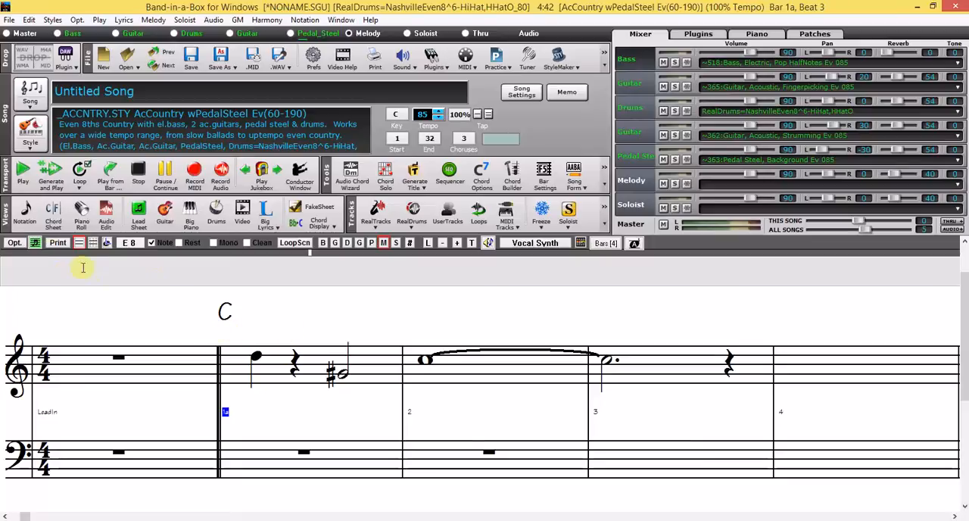
Open the melody in the piano roll and delete all of its notes
{"action": "left_click", "coordinate": [82, 218]}
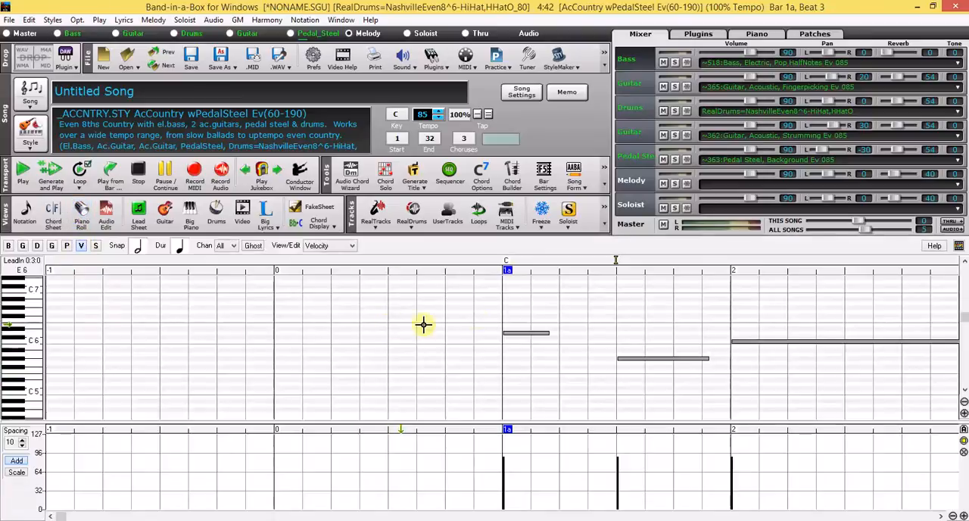
{"action": "left_click_drag", "start_coordinate": [555, 345], "coordinate": [850, 382]}
{"action": "key", "text": "Delete"}
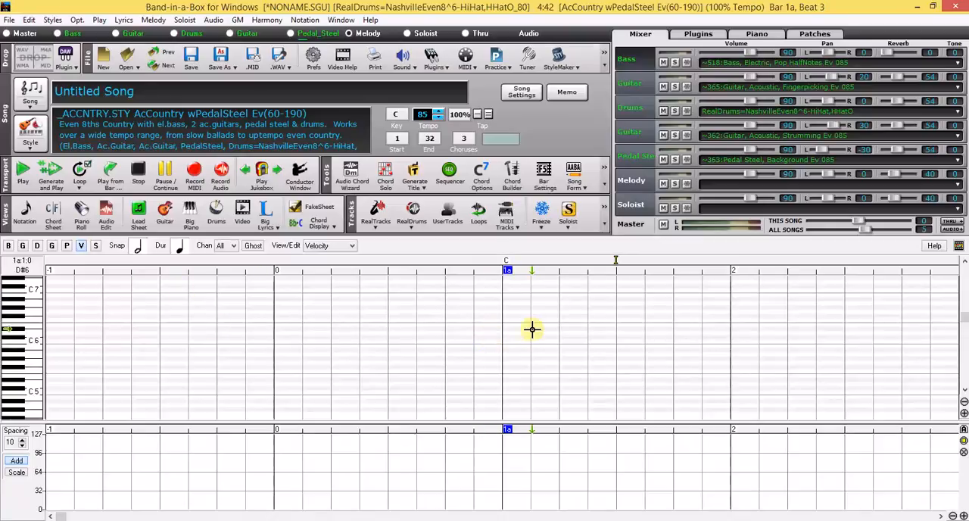
Enlarge the piano roll vertically around C5 and set the note duration to an eighth note
{"action": "left_click", "coordinate": [964, 413]}
{"action": "left_click", "coordinate": [964, 413]}
{"action": "left_click", "coordinate": [964, 413]}
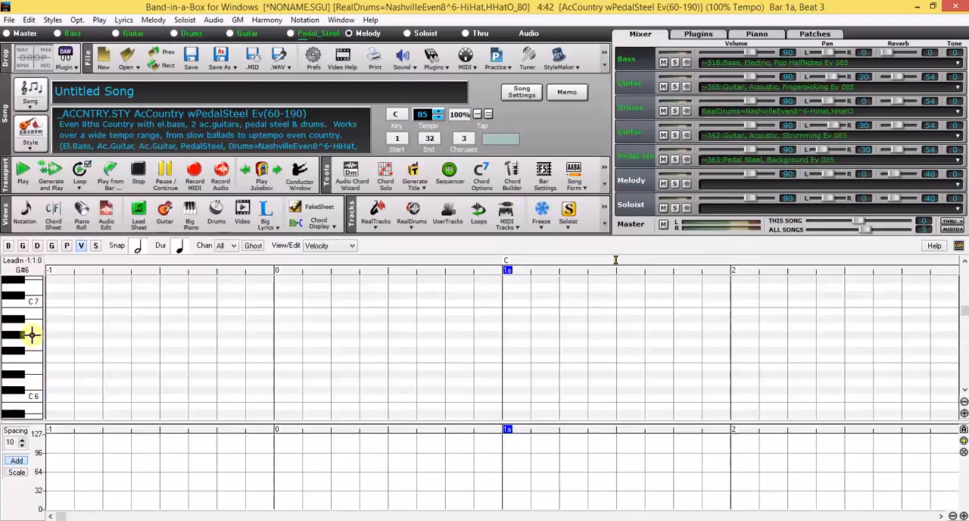
{"action": "left_click", "coordinate": [963, 390]}
{"action": "scroll", "coordinate": [778, 376], "scroll_direction": "down", "scroll_amount": 5}
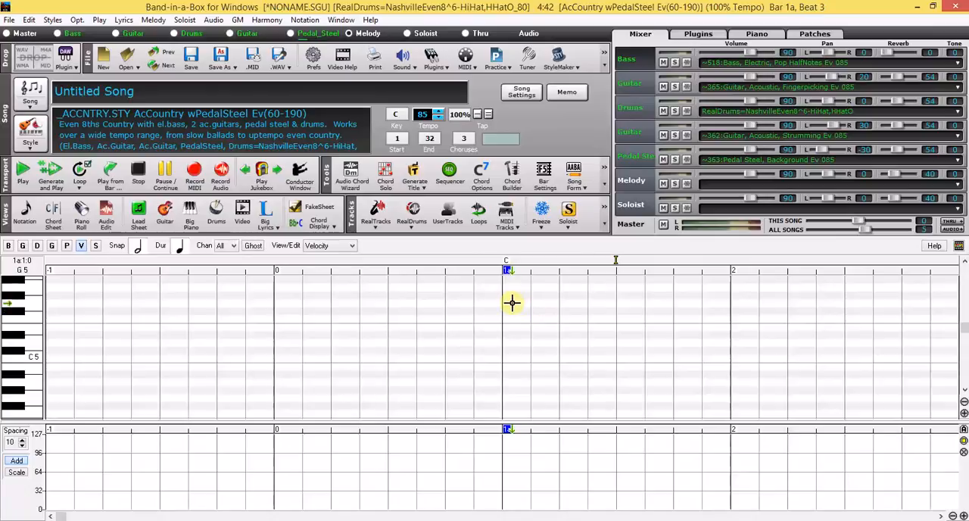
{"action": "left_click", "coordinate": [182, 250]}
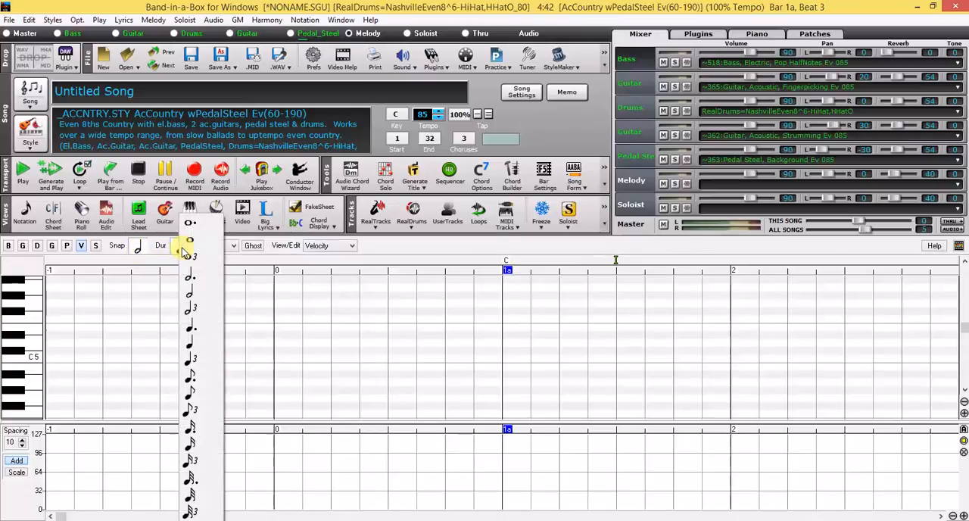
{"action": "left_click", "coordinate": [190, 393]}
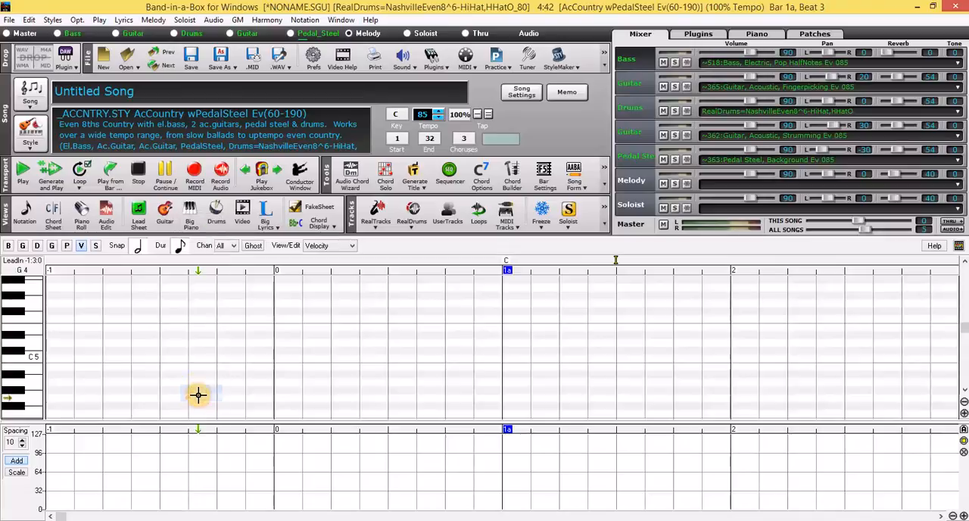
Set the piano roll snap to a quarter note and insert an A5 eighth note on beat 1 of bar 1
{"action": "left_click", "coordinate": [135, 248]}
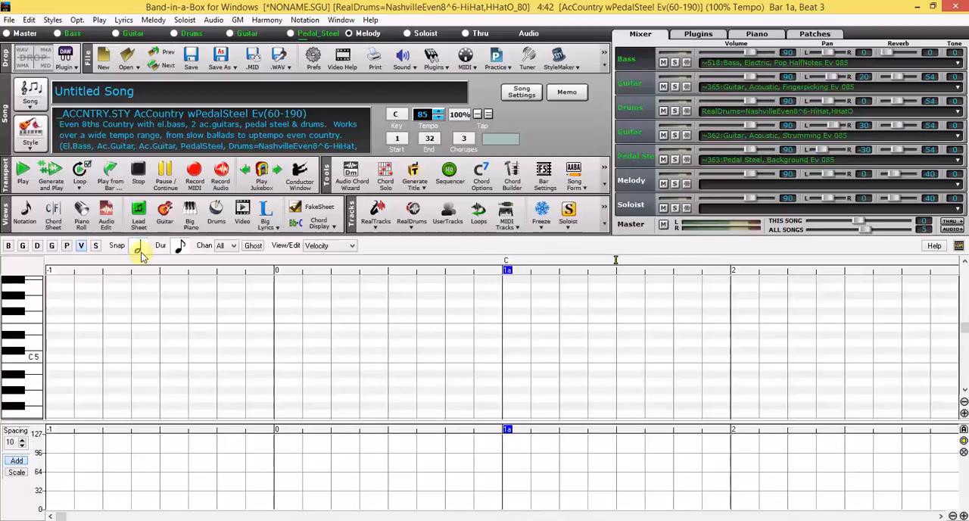
{"action": "left_click", "coordinate": [135, 251]}
{"action": "left_click", "coordinate": [137, 252]}
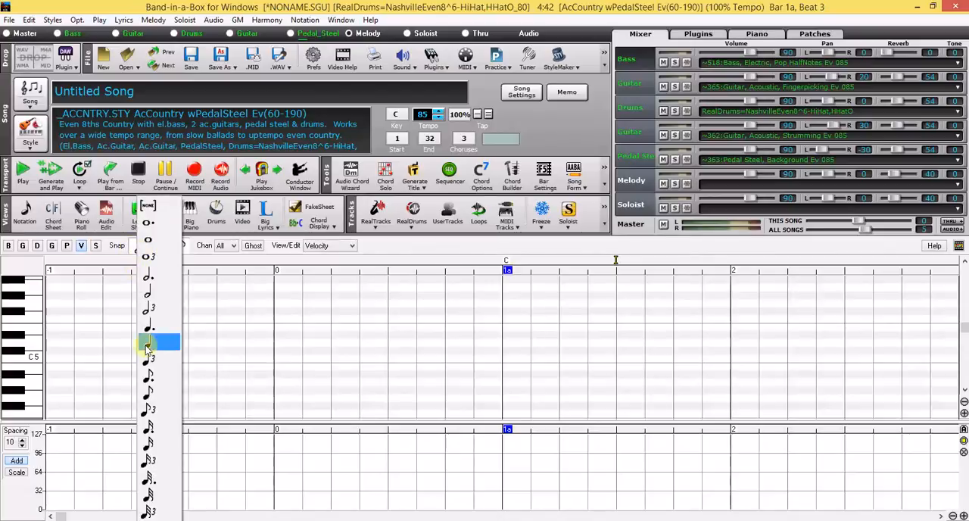
{"action": "left_click", "coordinate": [159, 343]}
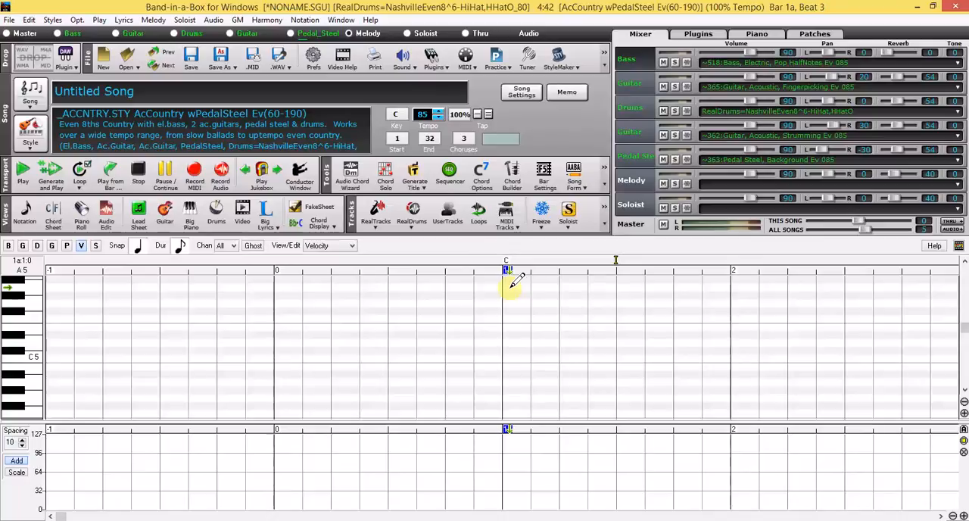
{"action": "left_click", "coordinate": [509, 288]}
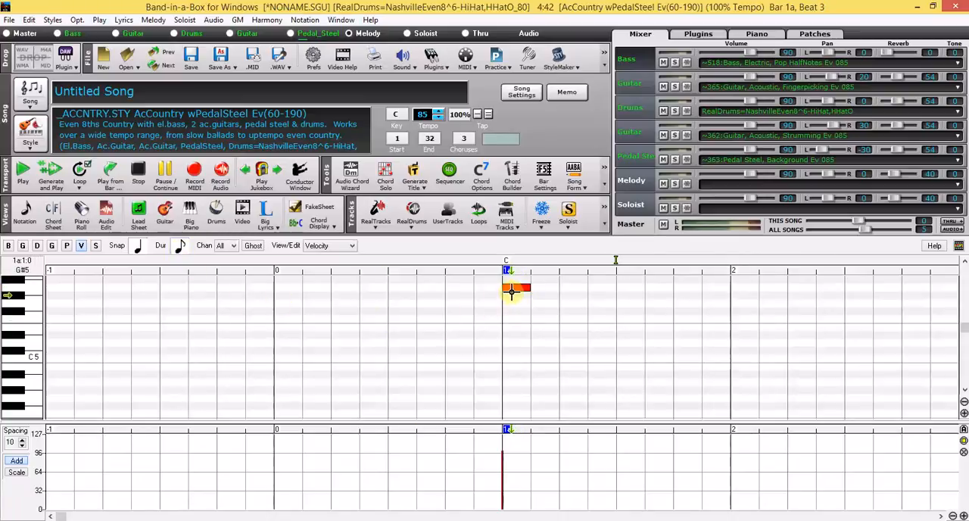
Move the A5 note in bar 1 to beat 2 and on to beat 3, keeping its pitch
{"action": "left_click_drag", "start_coordinate": [511, 291], "coordinate": [512, 286]}
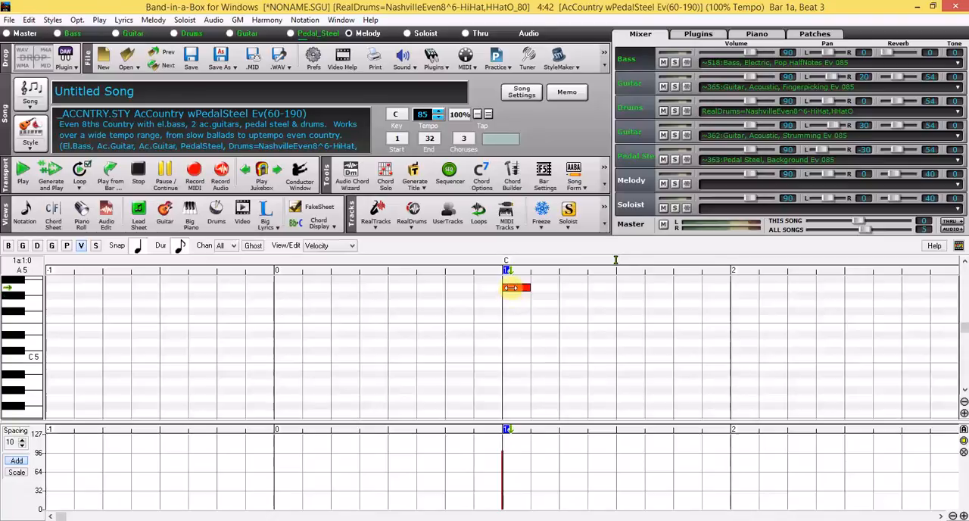
{"action": "left_click_drag", "start_coordinate": [531, 286], "coordinate": [579, 286]}
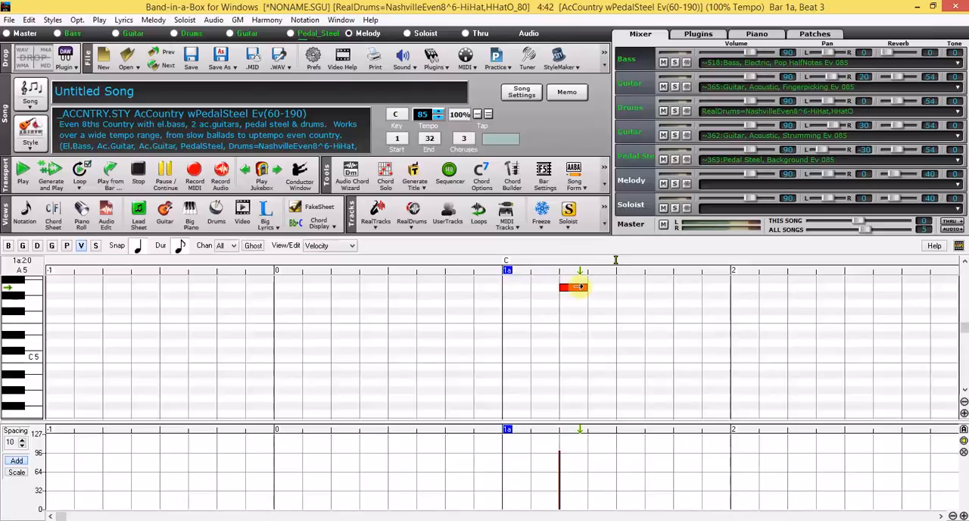
{"action": "left_click", "coordinate": [138, 247]}
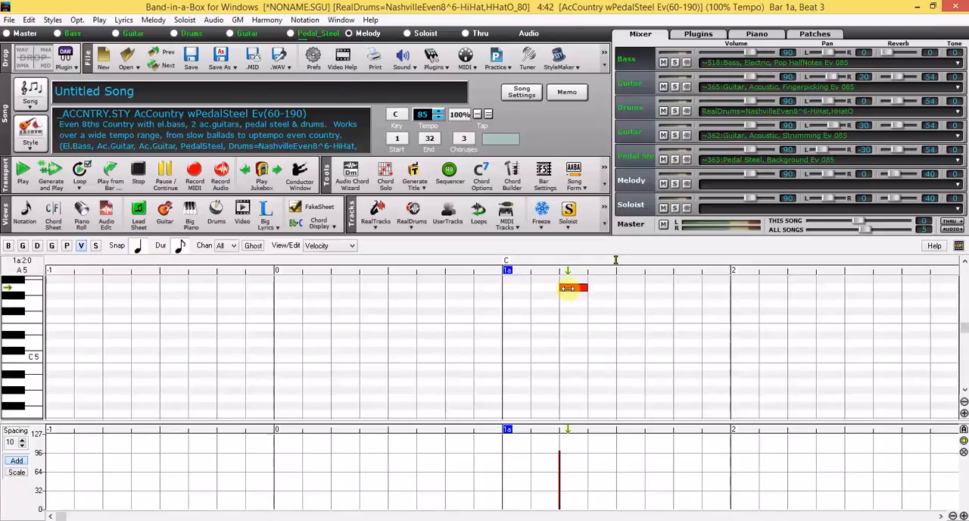
{"action": "left_click_drag", "start_coordinate": [568, 288], "coordinate": [624, 288]}
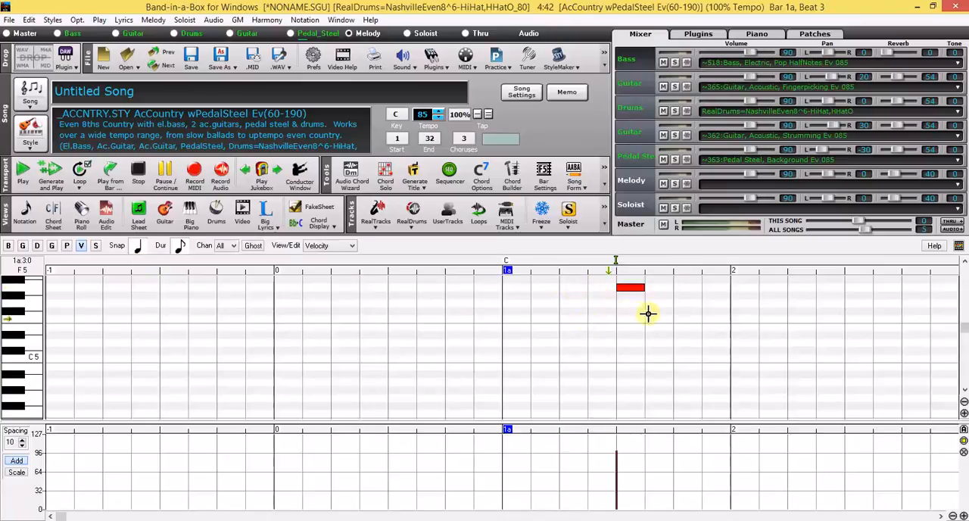
Set the piano roll snap to an eighth note and move the A5 note half a beat earlier
{"action": "left_click", "coordinate": [138, 247]}
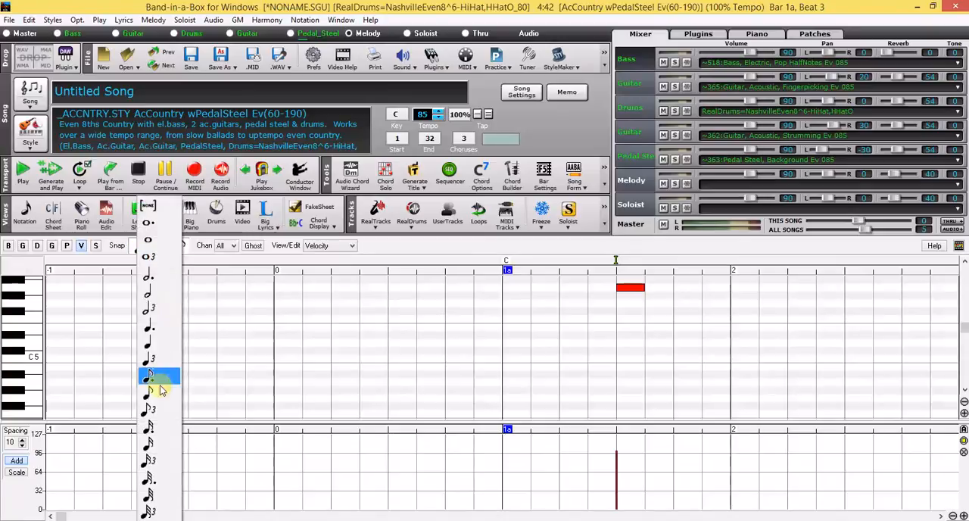
{"action": "left_click", "coordinate": [162, 393]}
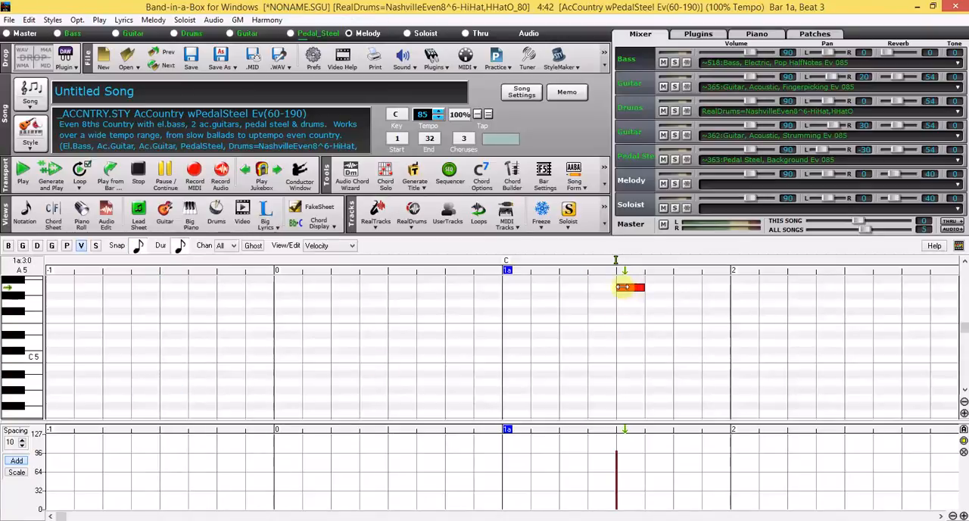
{"action": "left_click_drag", "start_coordinate": [621, 287], "coordinate": [591, 287]}
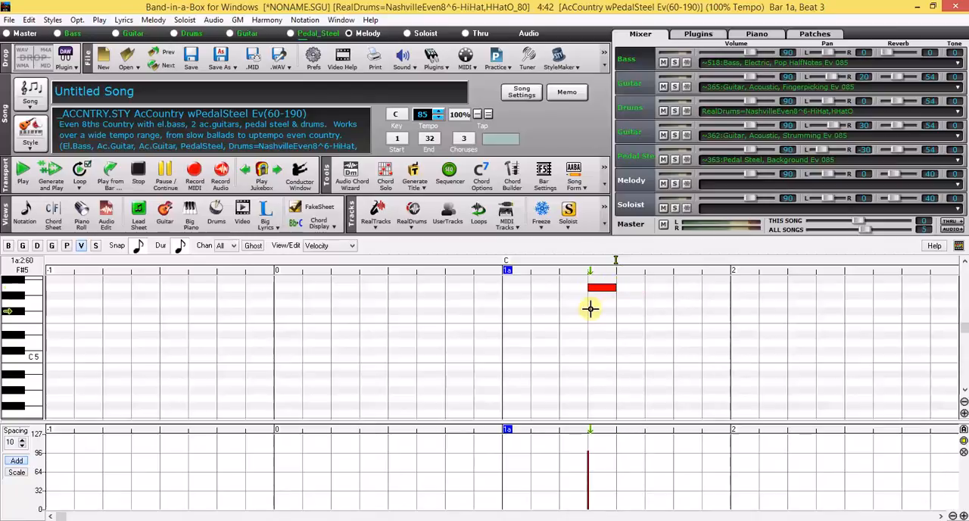
Lower the A5 note to D#5, move it to beat 1 of bar 1 and lengthen it to a quarter note
{"action": "left_click_drag", "start_coordinate": [601, 287], "coordinate": [612, 335]}
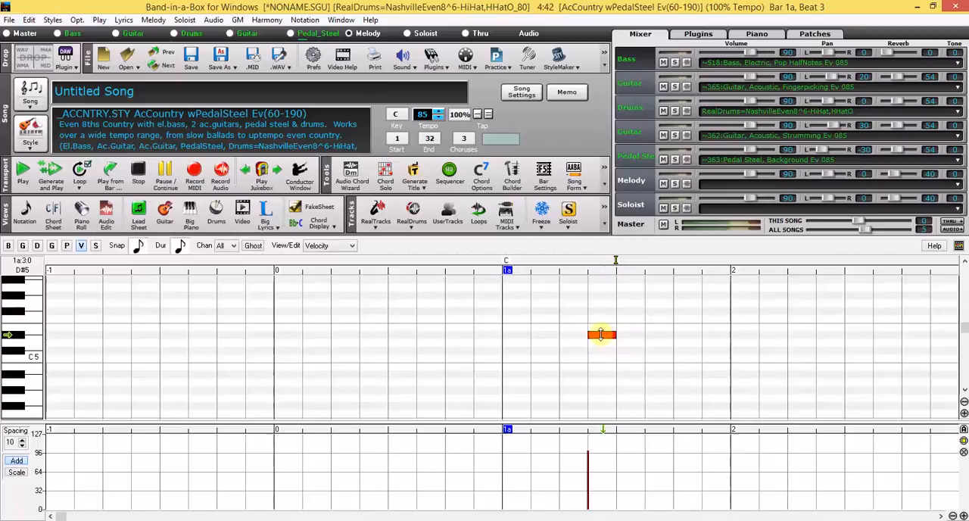
{"action": "left_click_drag", "start_coordinate": [575, 336], "coordinate": [524, 335]}
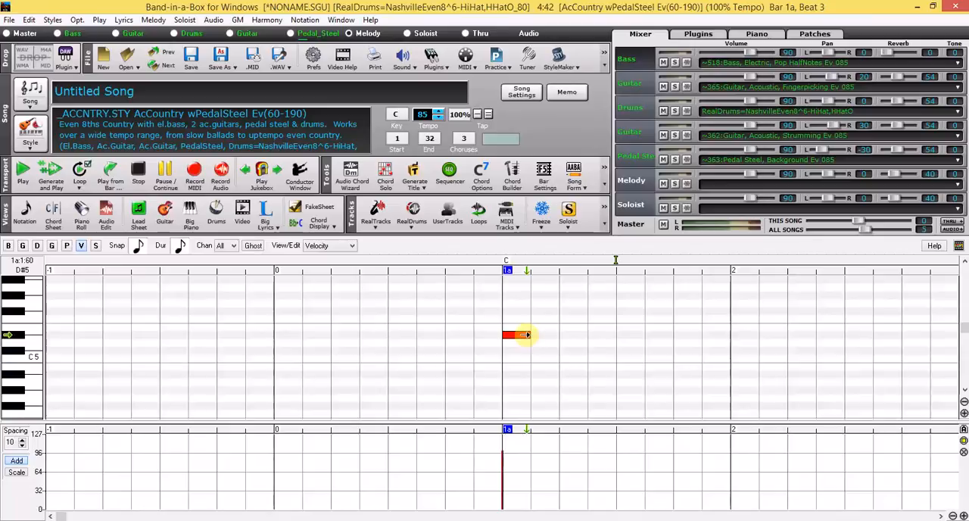
{"action": "left_click_drag", "start_coordinate": [521, 334], "coordinate": [559, 334]}
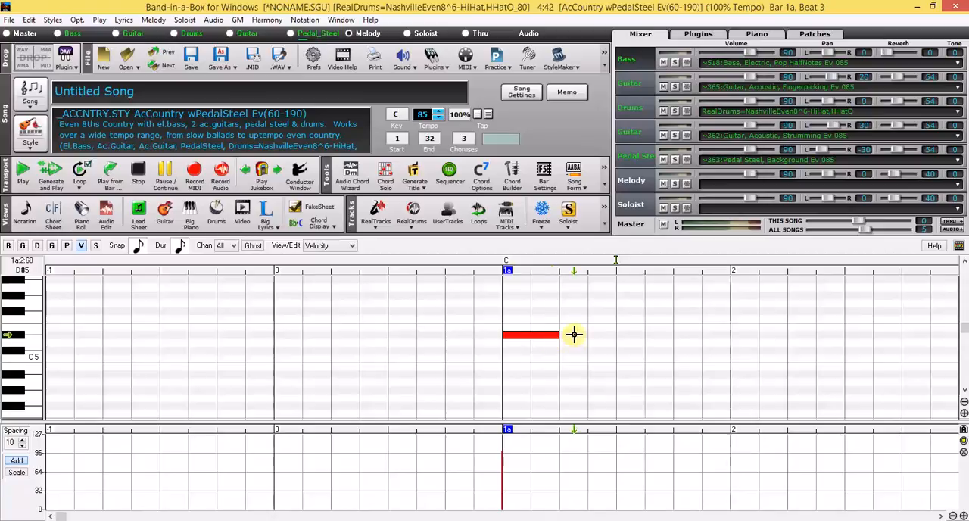
Insert an F5 note on beat 3 of bar 1, lengthen it to a quarter note and show the melody in notation
{"action": "left_click", "coordinate": [622, 319]}
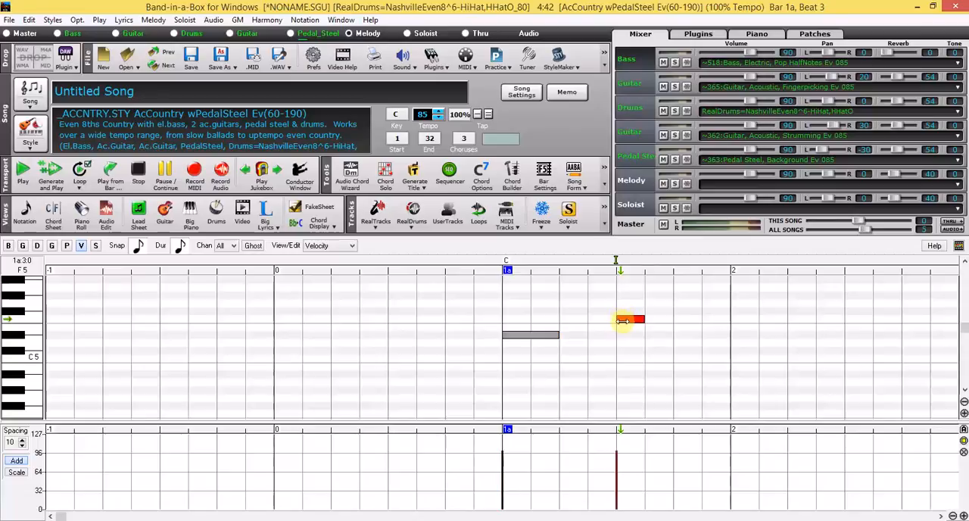
{"action": "left_click_drag", "start_coordinate": [641, 319], "coordinate": [673, 319]}
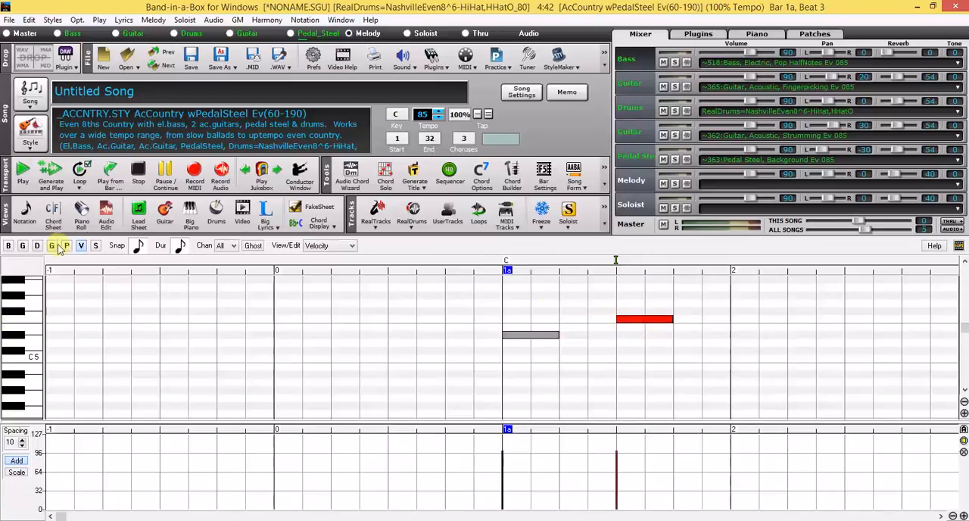
{"action": "left_click", "coordinate": [25, 213]}
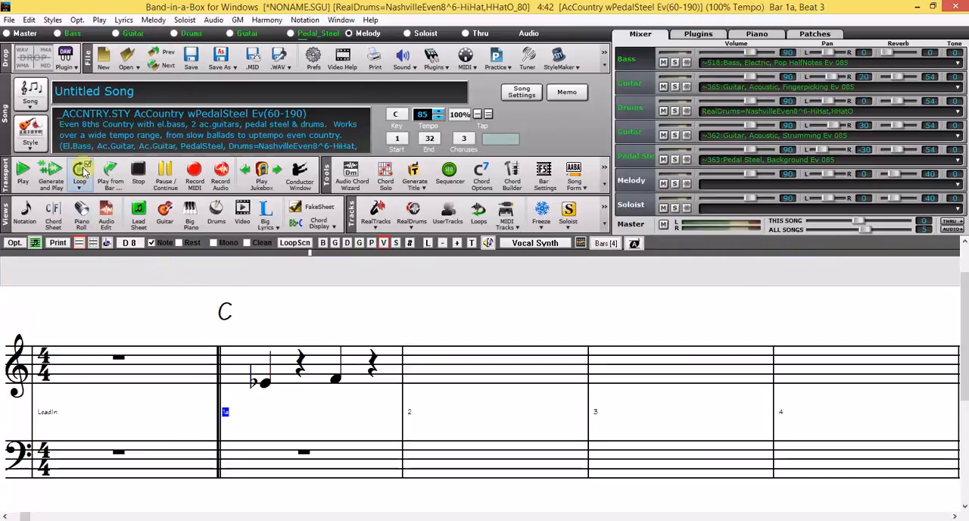
Delete all melody notes of bar 1 in the piano roll and return to the notation view
{"action": "left_click", "coordinate": [82, 215]}
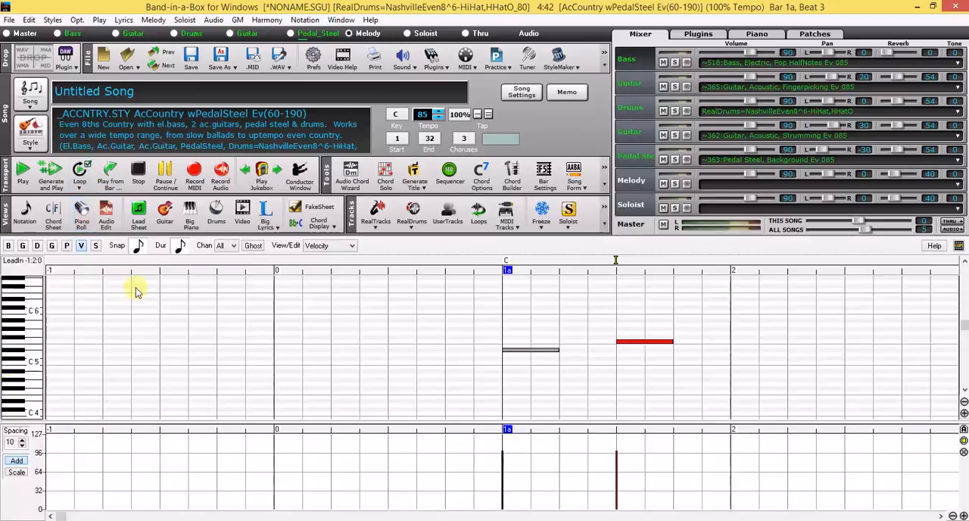
{"action": "left_click_drag", "start_coordinate": [475, 318], "coordinate": [694, 370]}
{"action": "key", "text": "Delete"}
{"action": "left_click", "coordinate": [24, 214]}
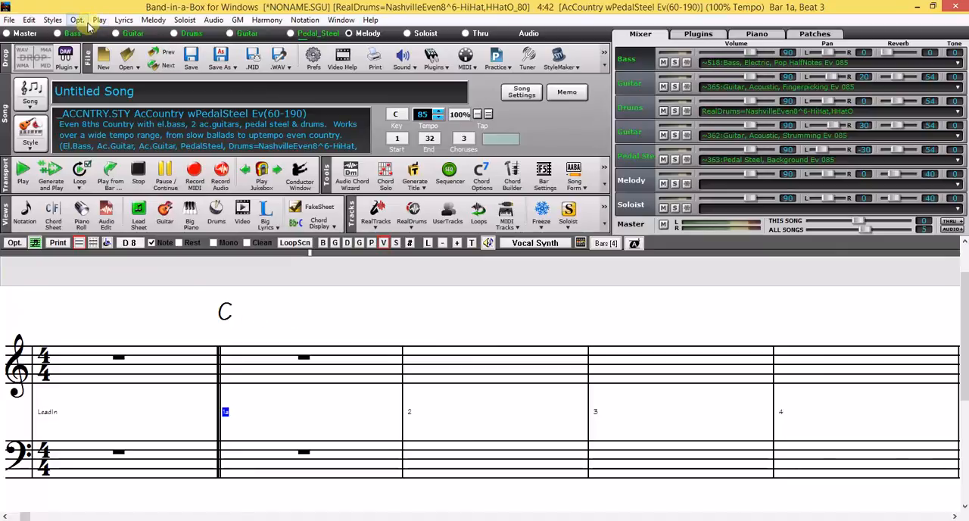
Start importing a melody from a MIDI file and open Exercice 01.mid from the desktop (Bureau)
{"action": "left_click", "coordinate": [154, 20]}
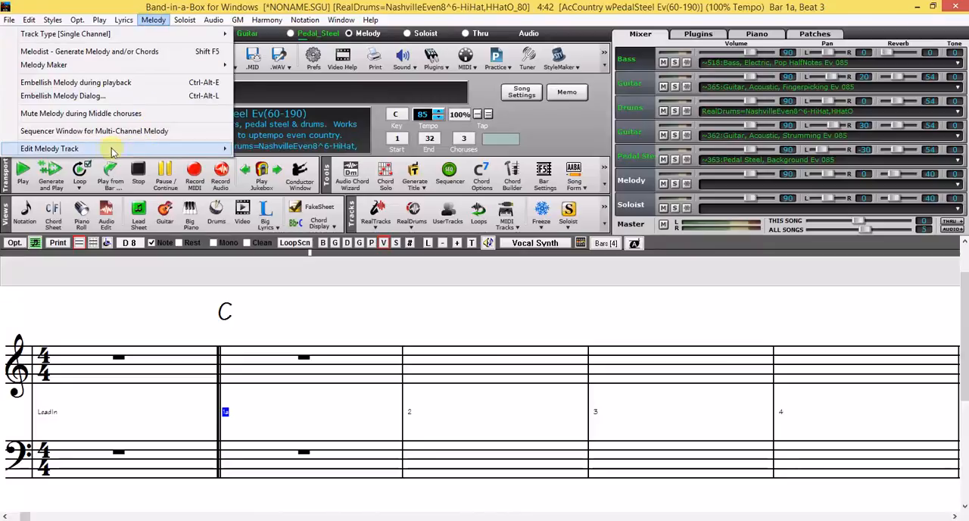
{"action": "mouse_move", "coordinate": [127, 151]}
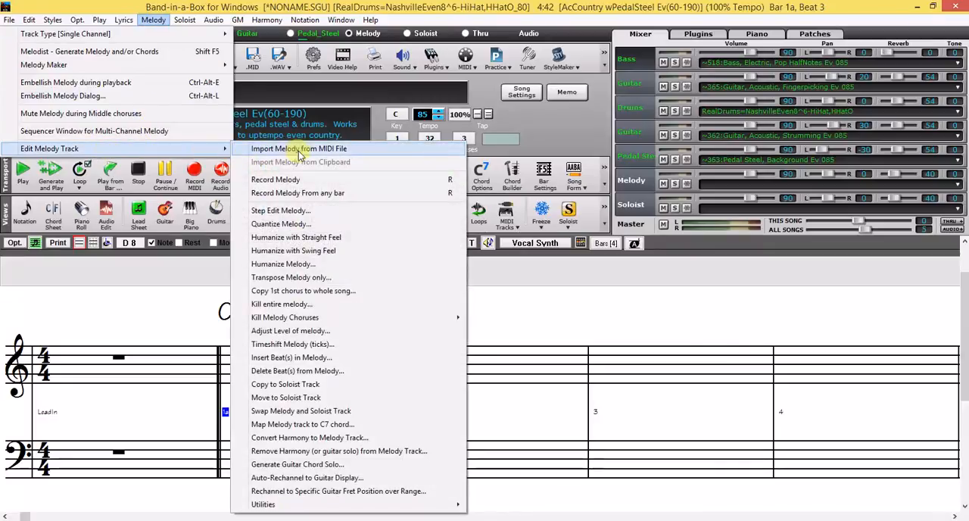
{"action": "left_click", "coordinate": [327, 151]}
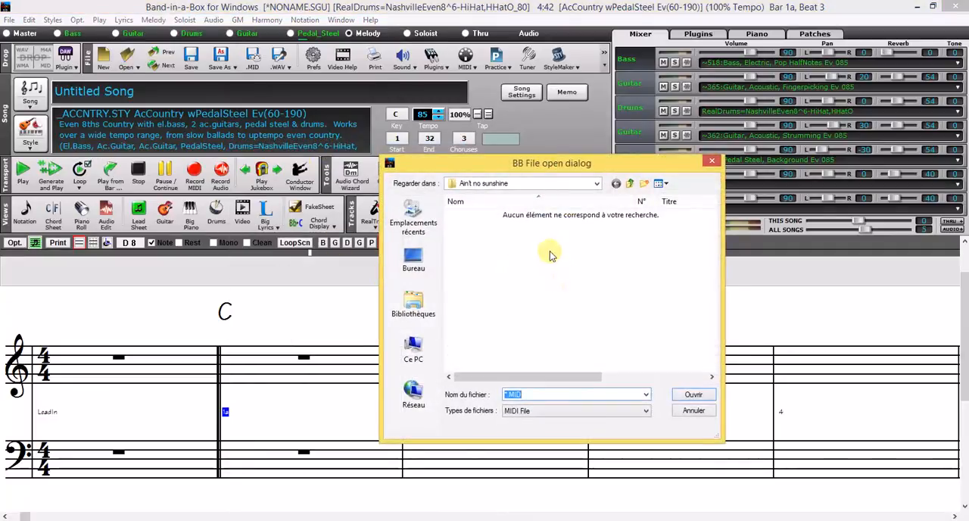
{"action": "left_click", "coordinate": [413, 261]}
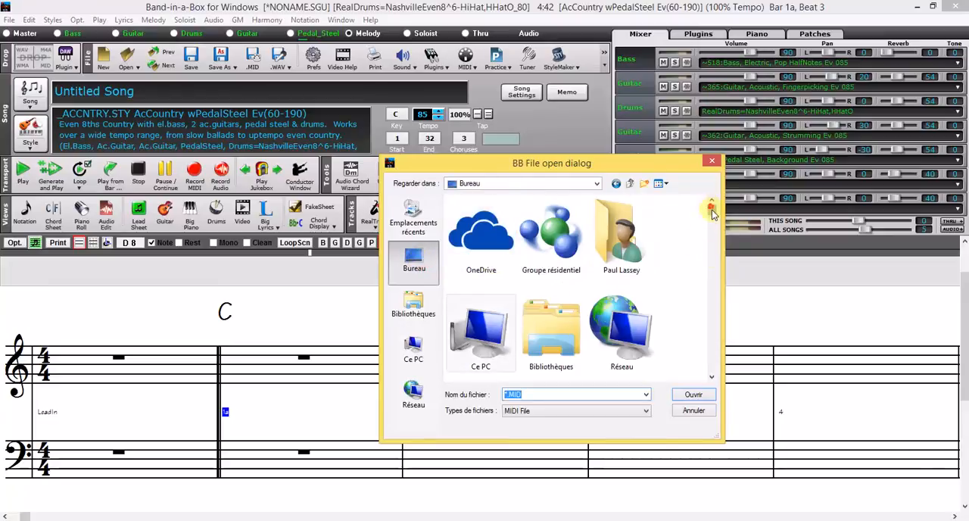
{"action": "left_click_drag", "start_coordinate": [710, 212], "coordinate": [713, 368]}
{"action": "left_click", "coordinate": [479, 348]}
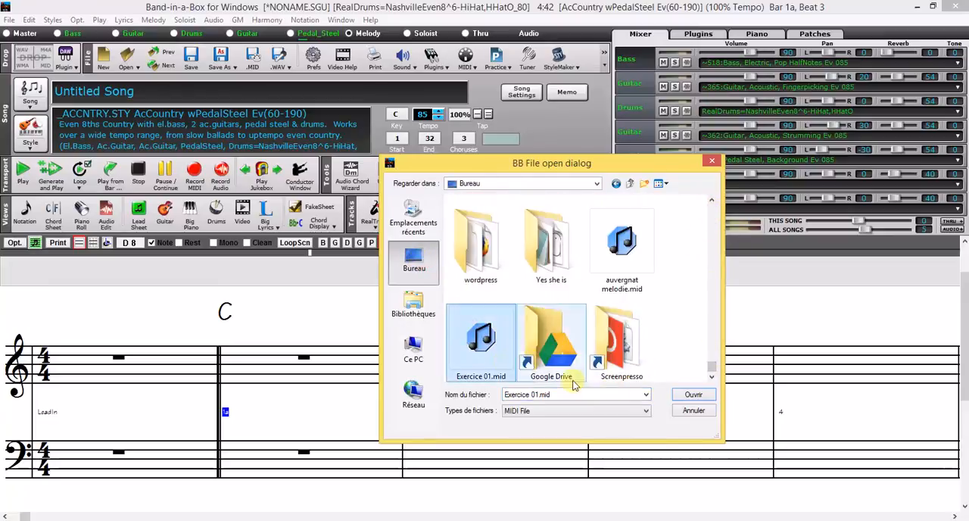
{"action": "left_click", "coordinate": [686, 393]}
Set 2 blank bars to insert at the beginning and complete the MIDI import with all 16 channels
{"action": "double_click", "coordinate": [259, 136]}
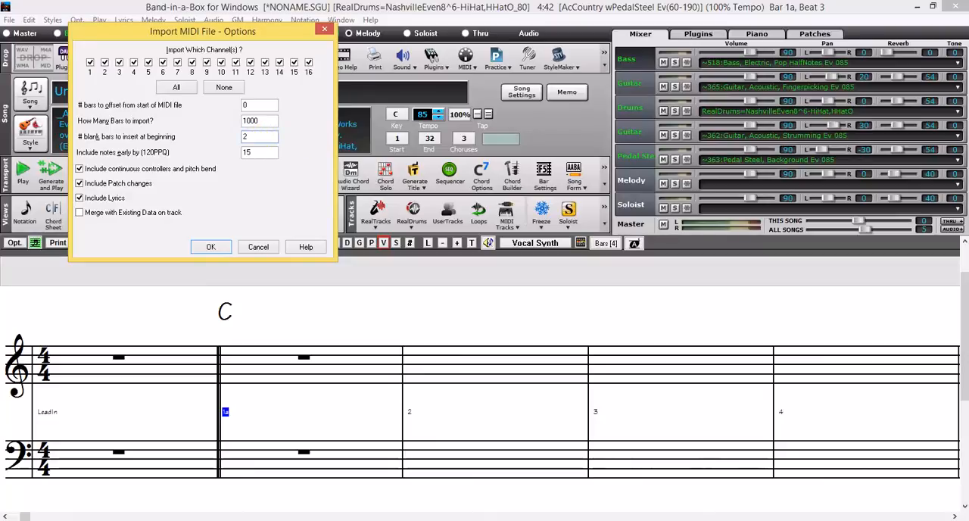
{"action": "left_click", "coordinate": [211, 249]}
{"action": "left_click", "coordinate": [250, 197]}
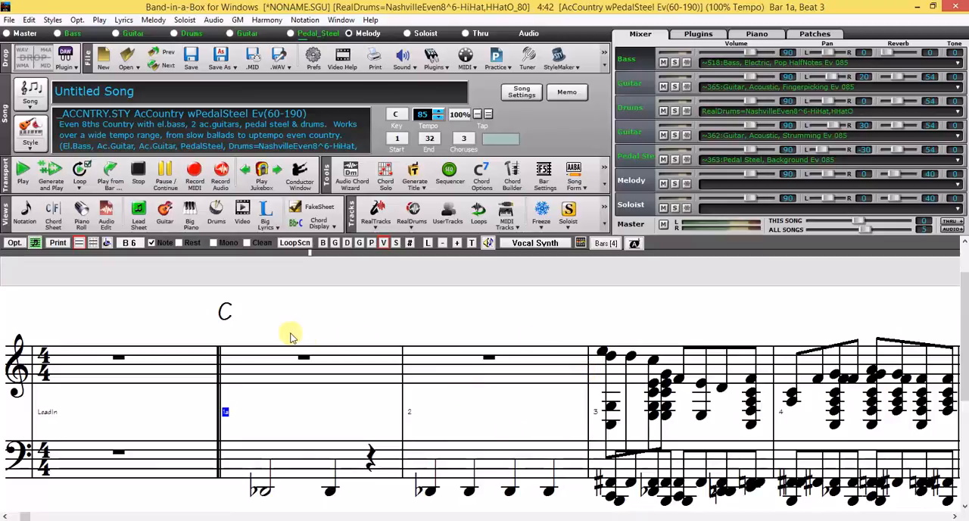
Open the multi-channel melody's sequencer window, accepting the Multi-channel track type, and close it without applying channel changes
{"action": "left_click", "coordinate": [154, 20]}
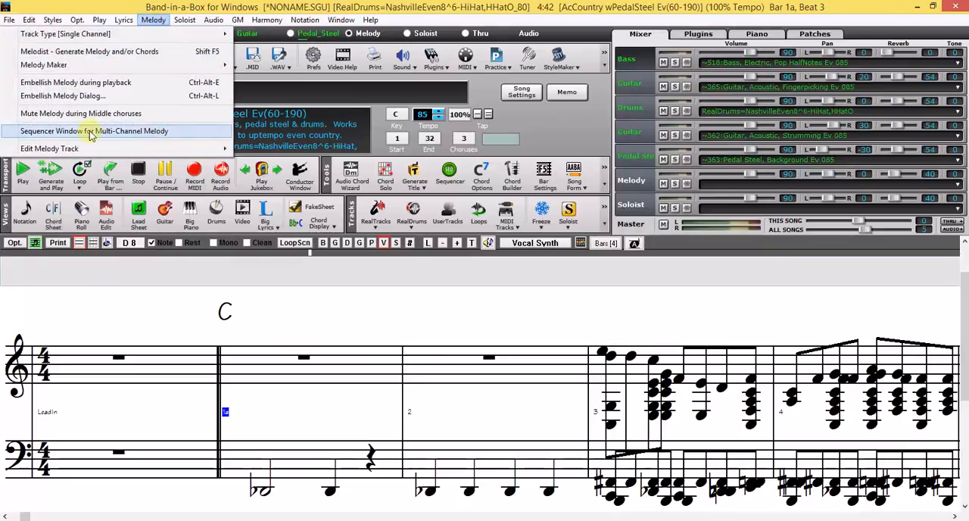
{"action": "left_click", "coordinate": [142, 135]}
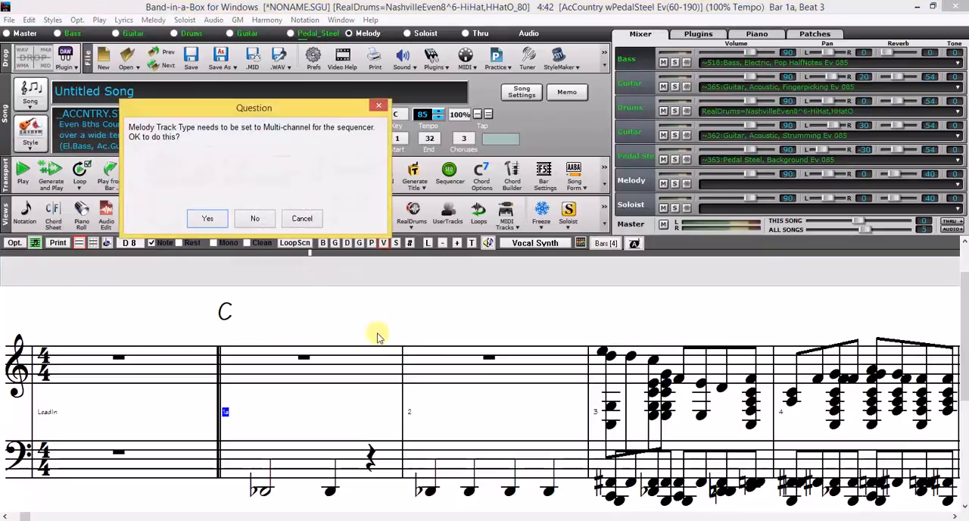
{"action": "left_click", "coordinate": [201, 219]}
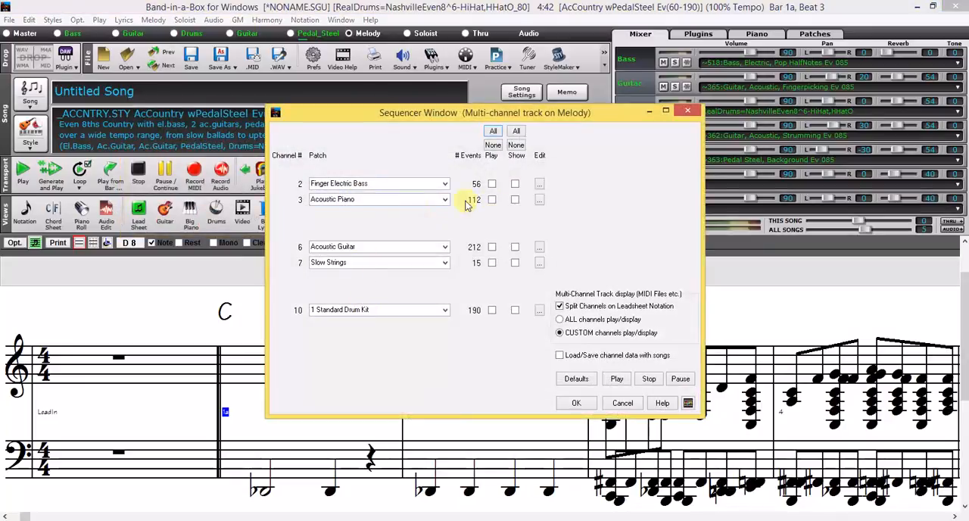
{"action": "left_click", "coordinate": [623, 403]}
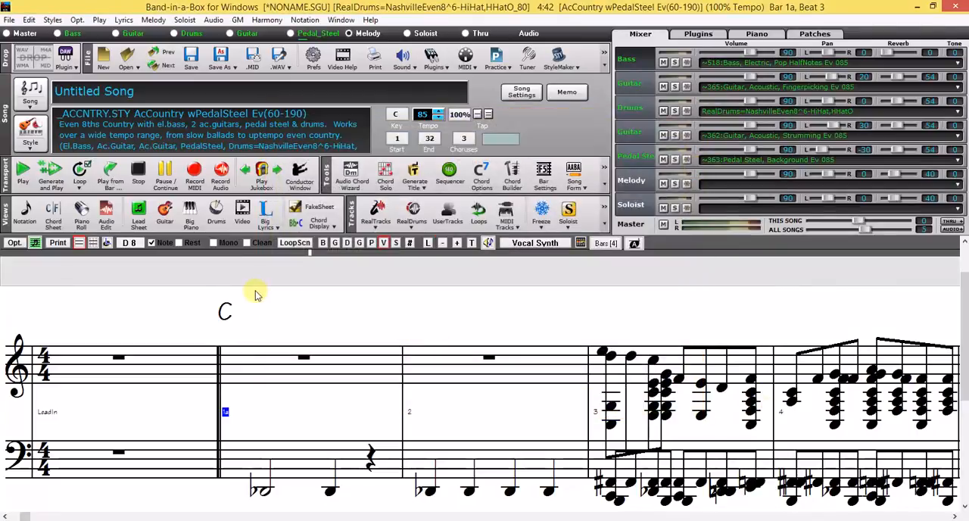